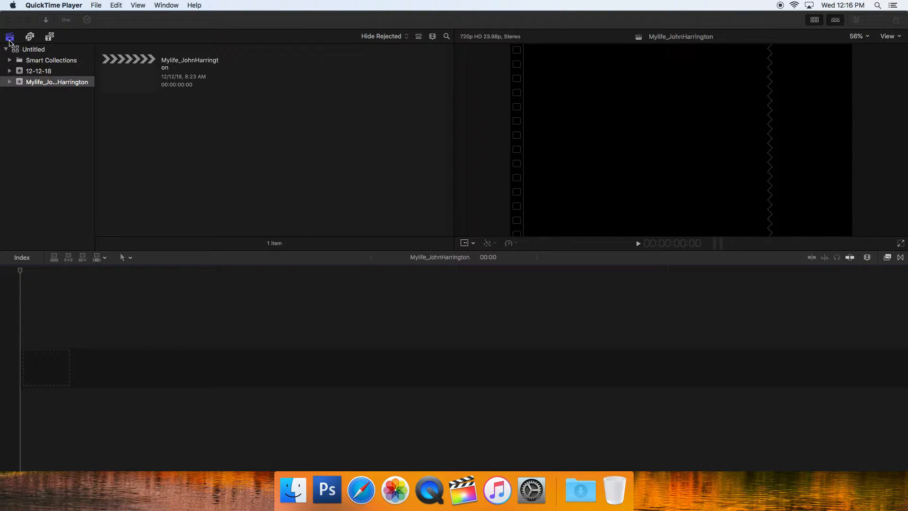
Browse the Photos library for project media, grouped by My Albums
left_click(10, 41)
left_click(10, 42)
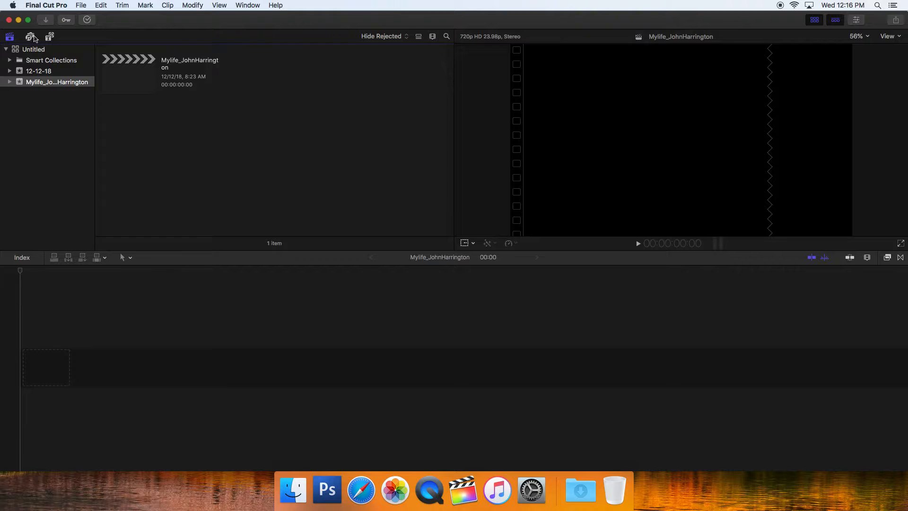
left_click(30, 37)
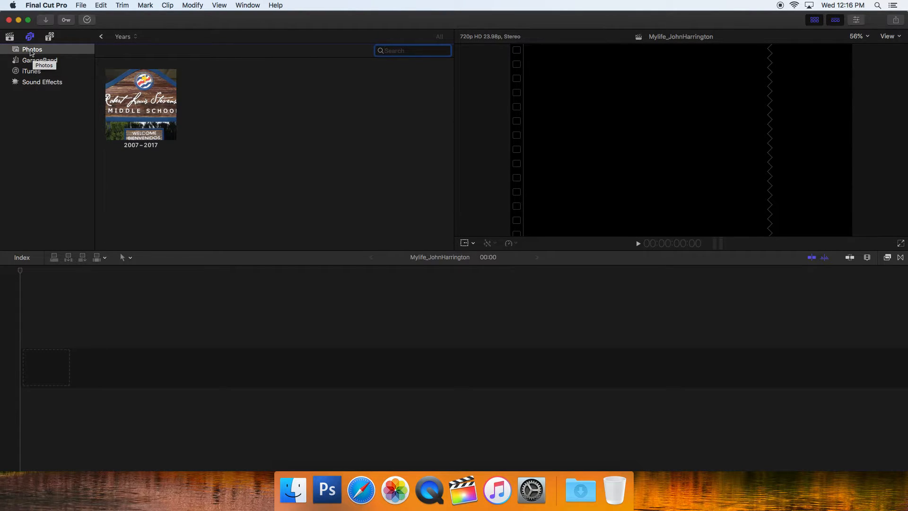
left_click(32, 51)
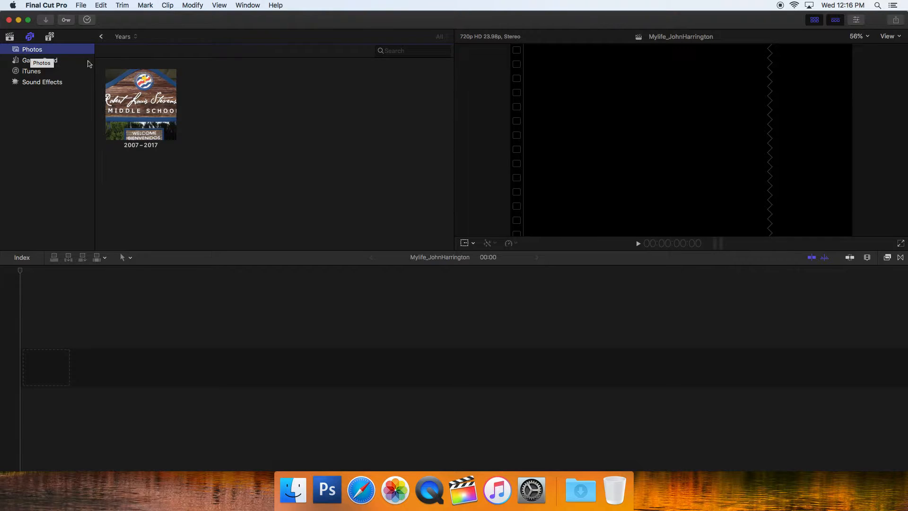
left_click(156, 113)
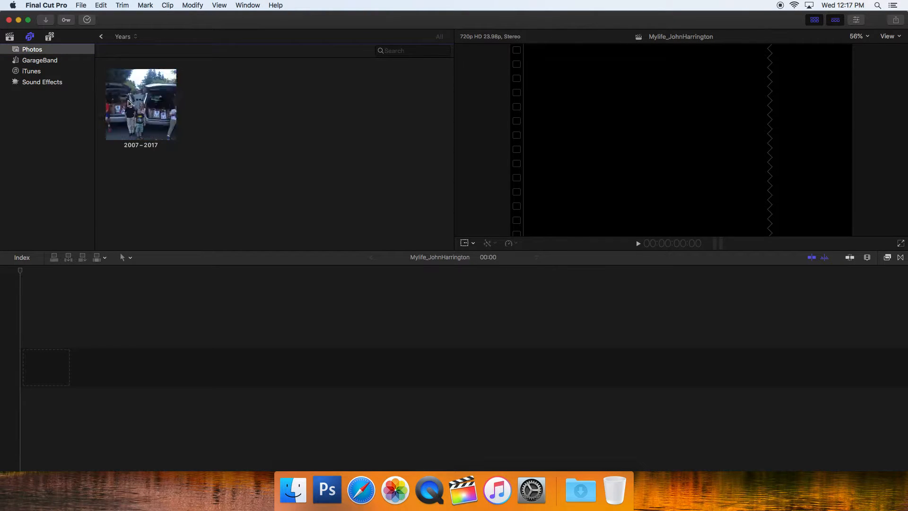
left_click(134, 41)
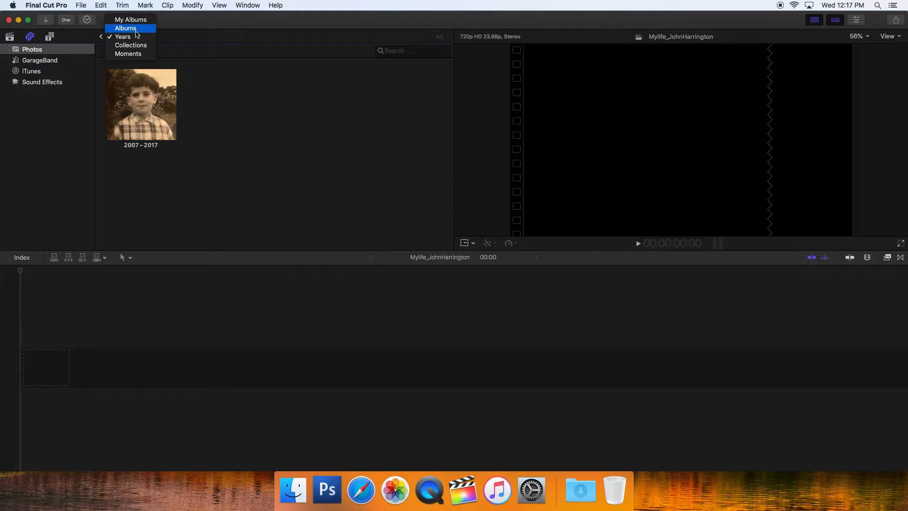
left_click(136, 22)
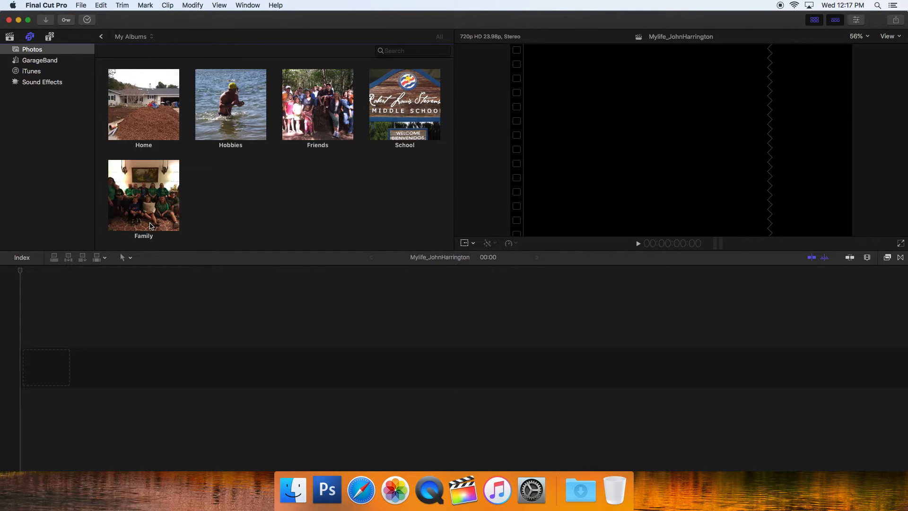
Open the Family album from the Photos library
left_click(165, 197)
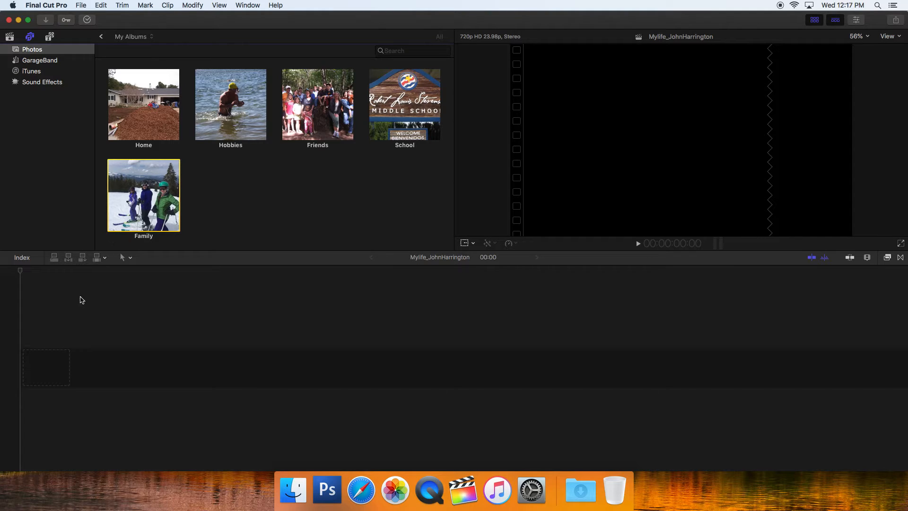
left_click(61, 368)
double_click(142, 211)
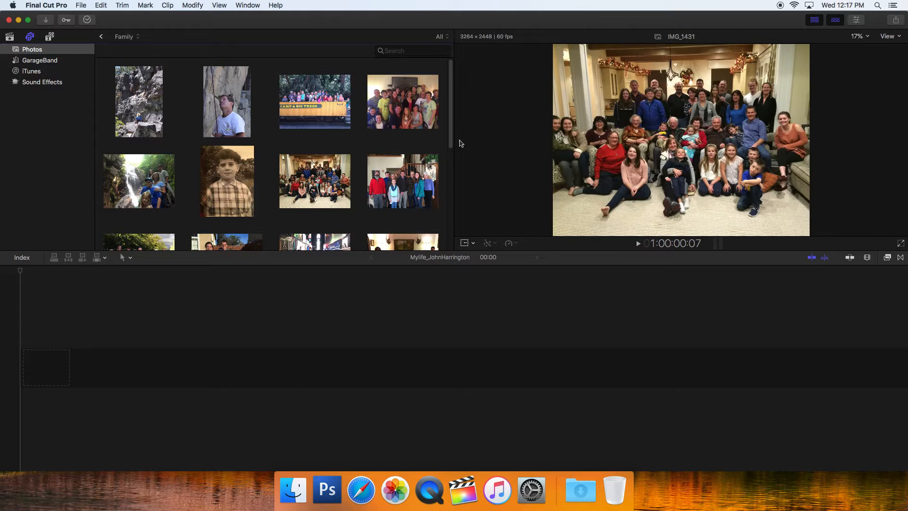
Add the sepia portrait of the boy as the timeline's first clip, accepting 1080p HD, 1920x1080, 23.98p and Apple ProRes 422
left_click_drag(452, 142, 439, 213)
scroll(439, 213, "up", 5)
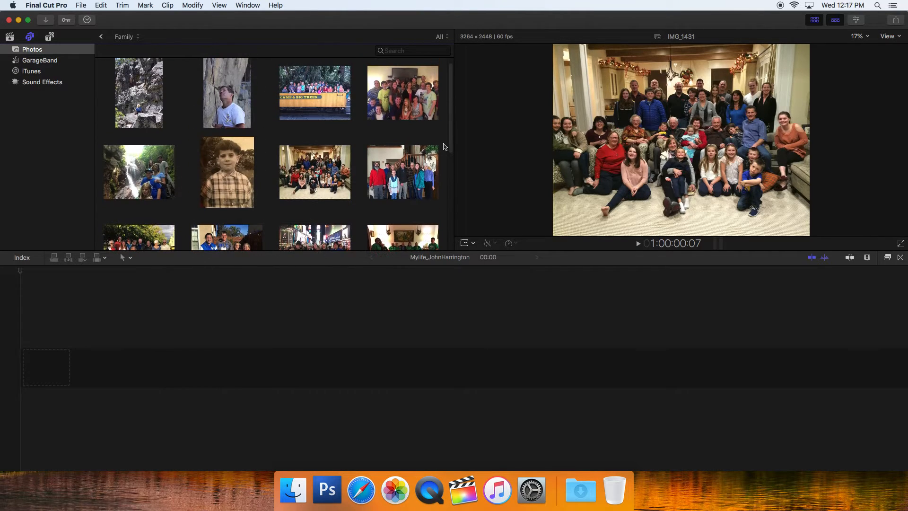
left_click(230, 178)
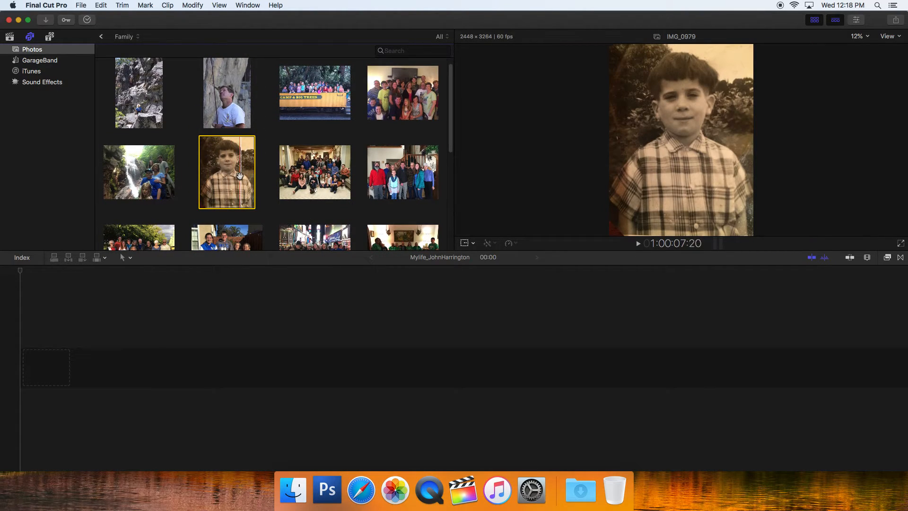
left_click_drag(223, 172, 61, 367)
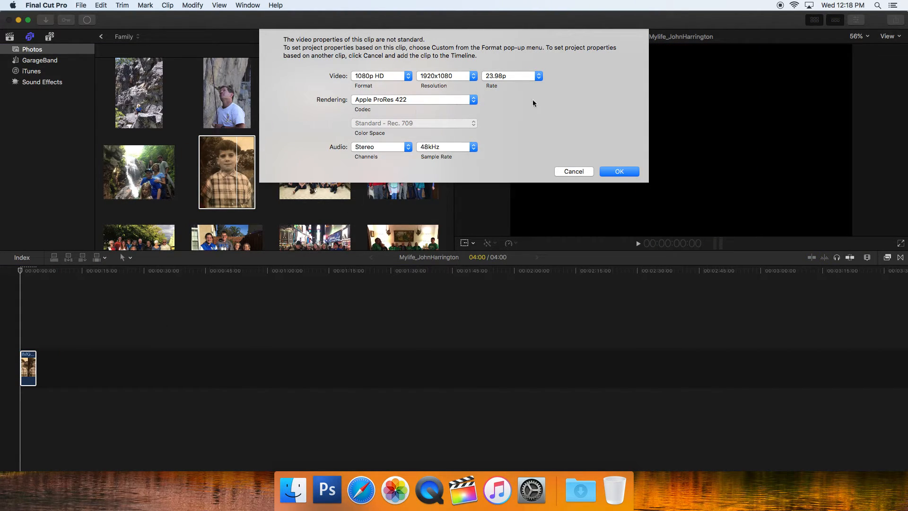
left_click(620, 172)
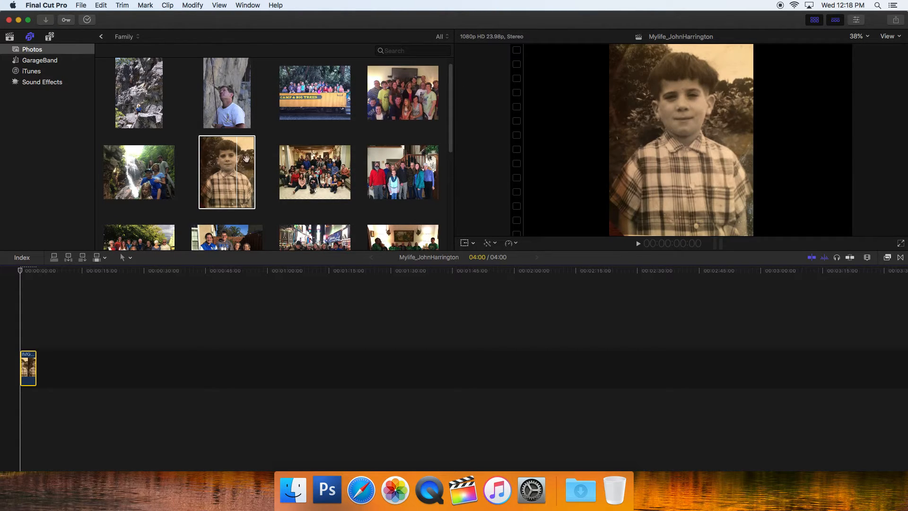
Append the family photo taken on the lawn under the trees, directly after the boy's portrait in the timeline
scroll(452, 140, "up", 2)
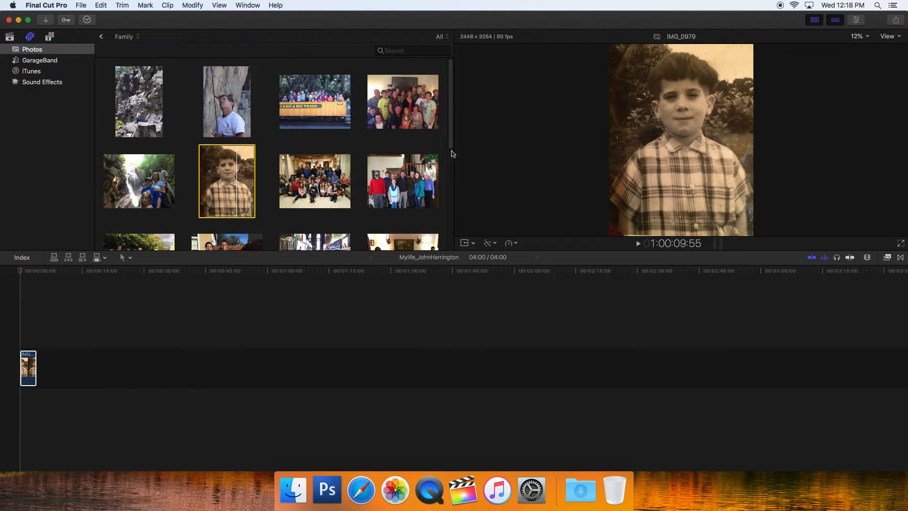
scroll(452, 148, "down", 1)
left_click_drag(452, 148, 453, 210)
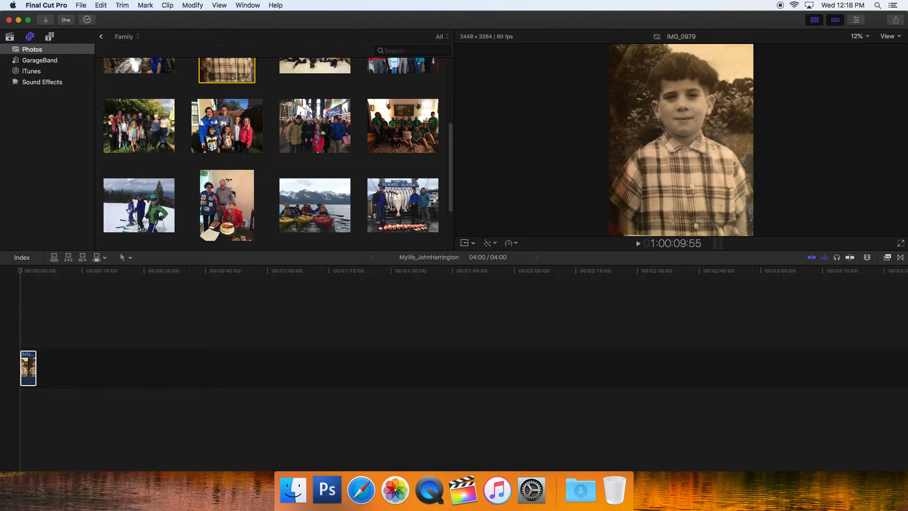
left_click(138, 125)
left_click_drag(148, 124, 90, 364)
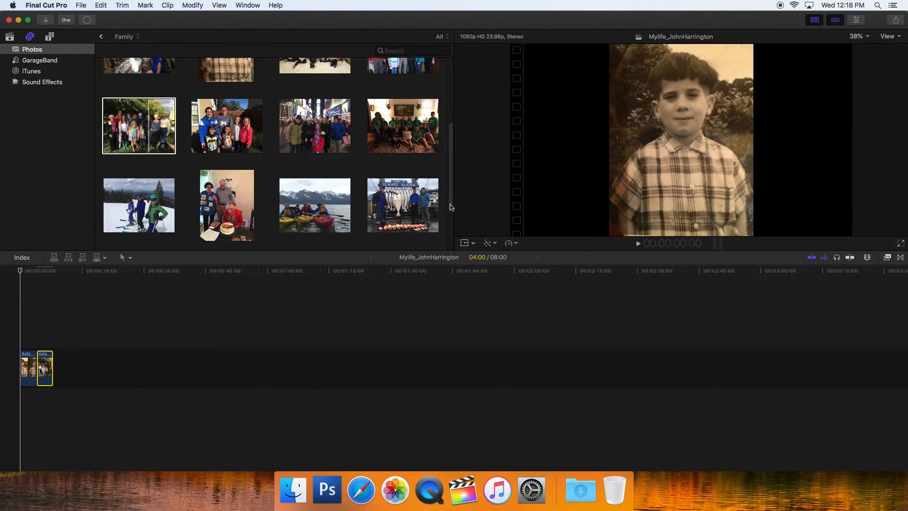
Append the family photo taken by the indoor staircase as the third clip in the timeline
left_click_drag(450, 203, 449, 138)
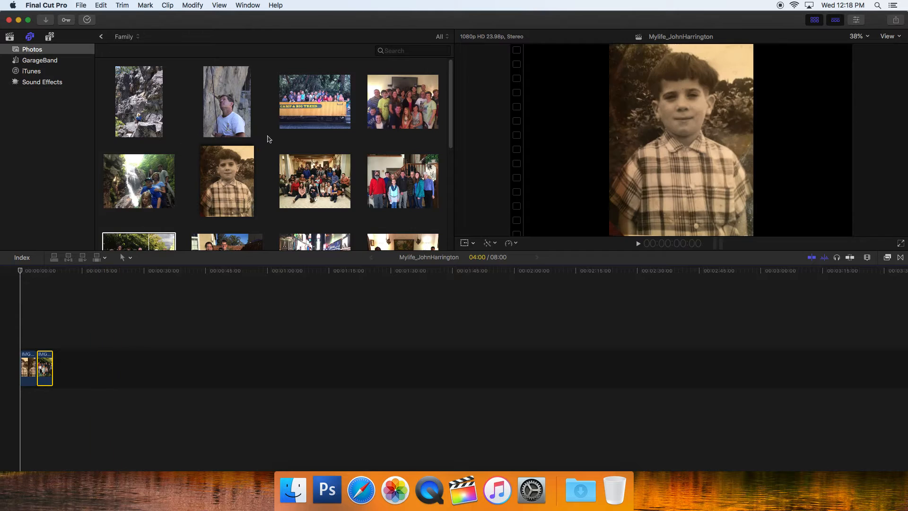
left_click(449, 127)
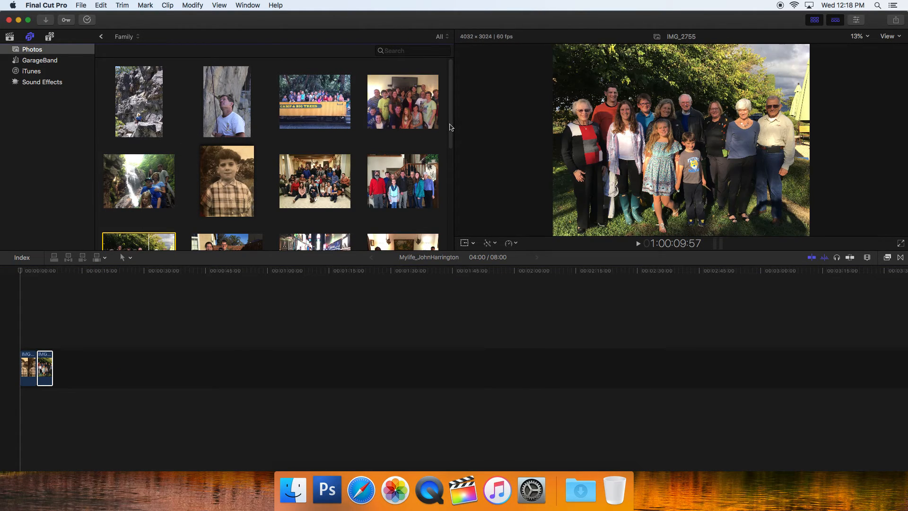
left_click(421, 98)
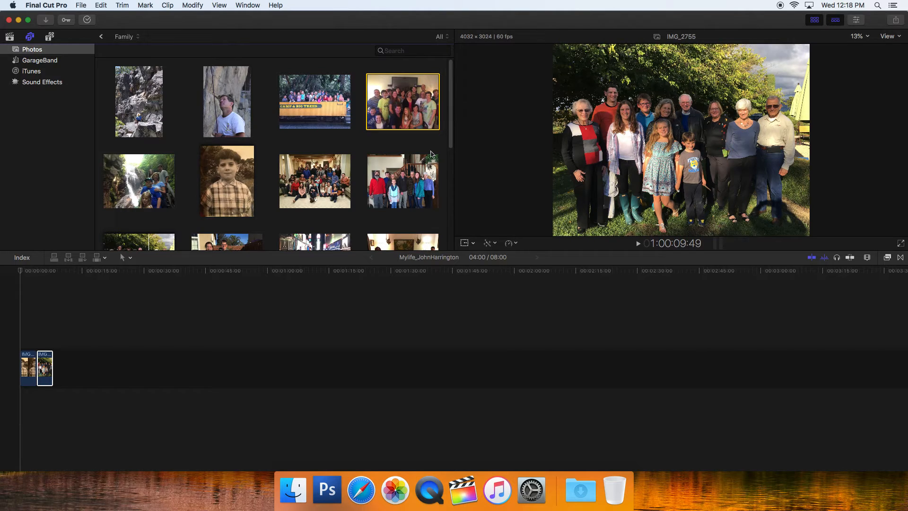
left_click(419, 174)
left_click_drag(418, 174, 101, 369)
Append the group photo taken before the wall-mounted TV and the large seated family photo to the timeline
left_click(409, 102)
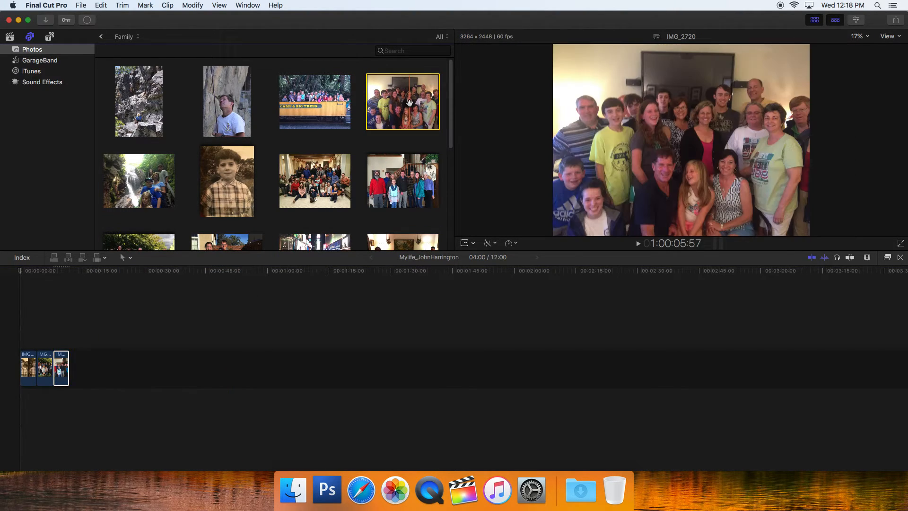
left_click_drag(410, 102, 125, 369)
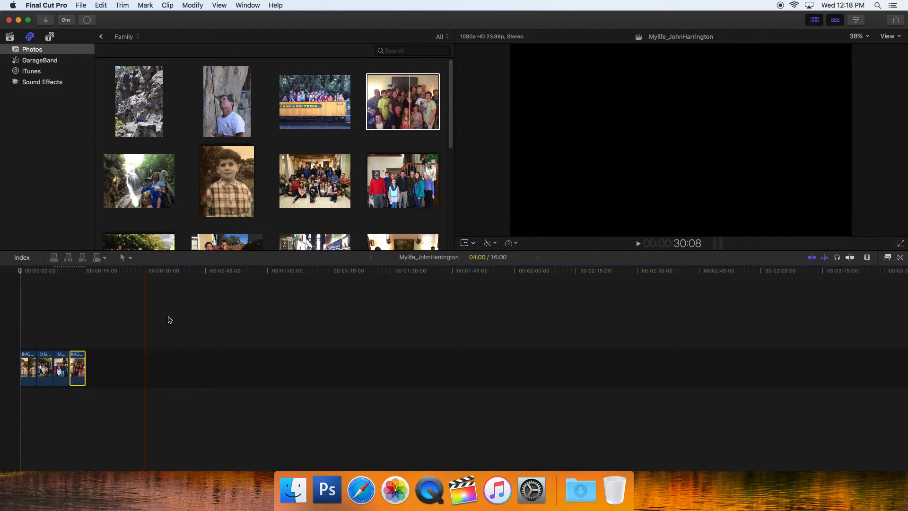
left_click(328, 183)
left_click_drag(328, 183, 157, 367)
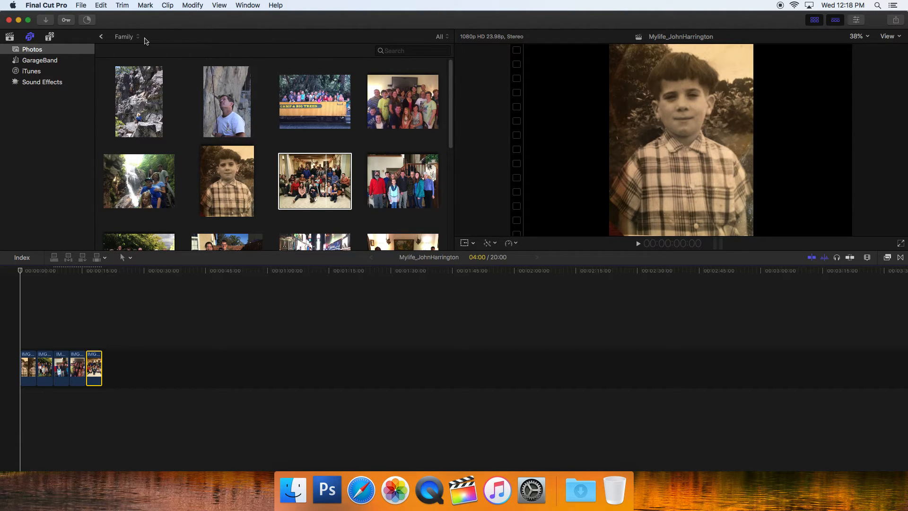
Look through the Home and Friends albums and return to the My Albums overview
left_click(101, 38)
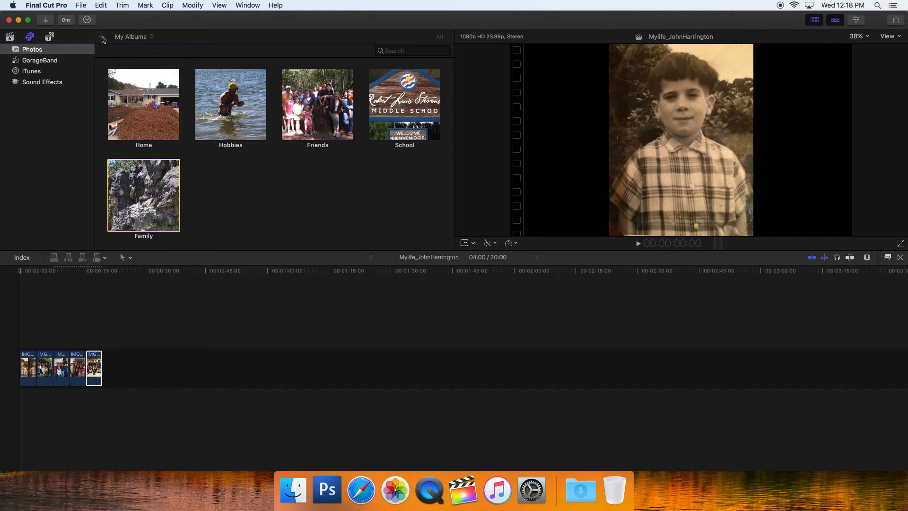
double_click(164, 112)
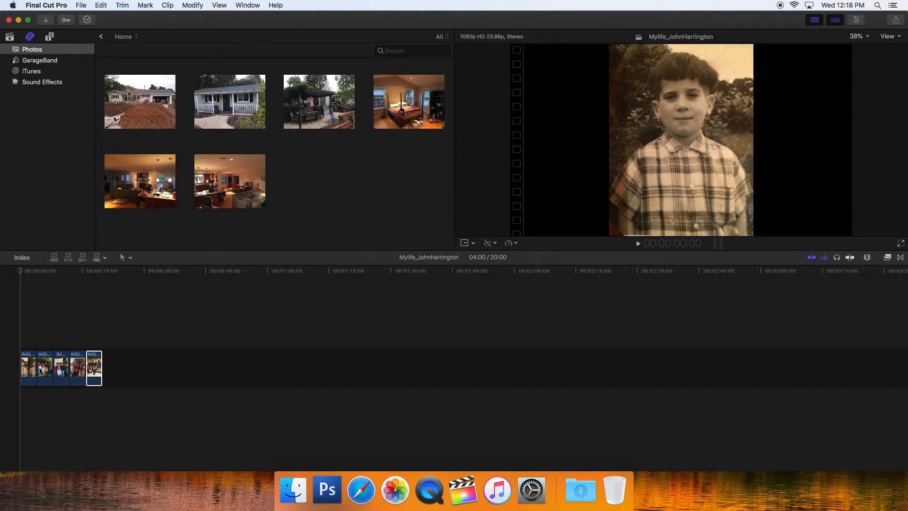
left_click(102, 37)
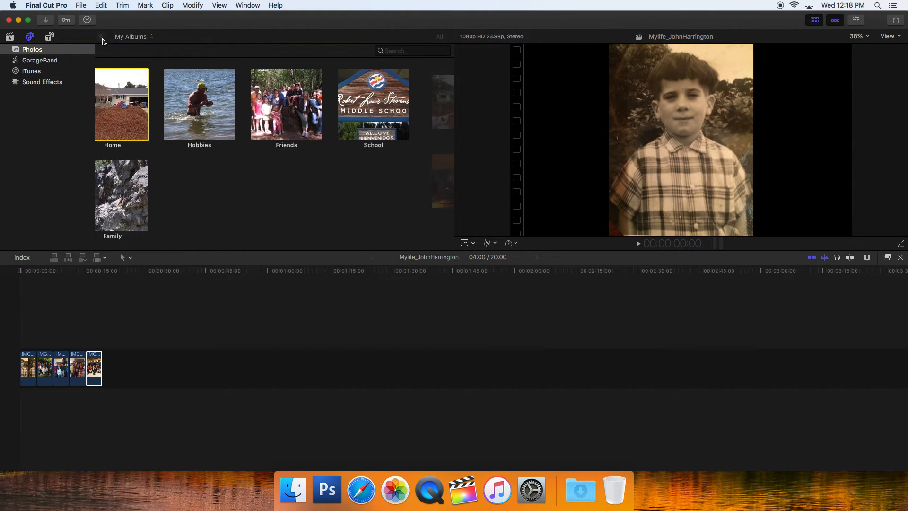
double_click(320, 116)
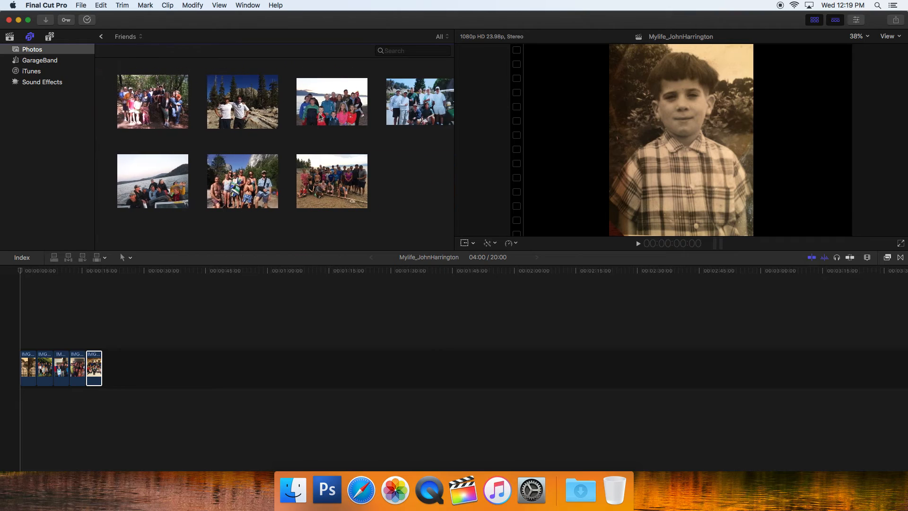
left_click(101, 37)
left_click(150, 40)
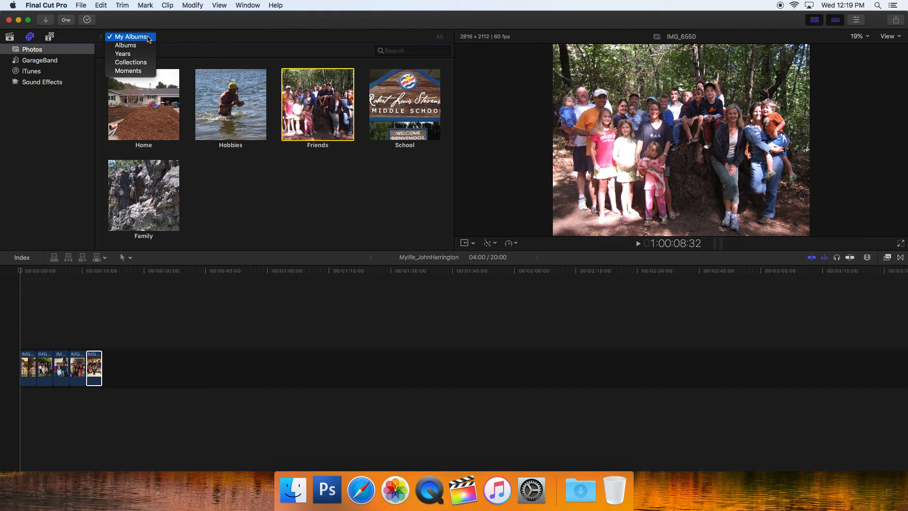
left_click(150, 39)
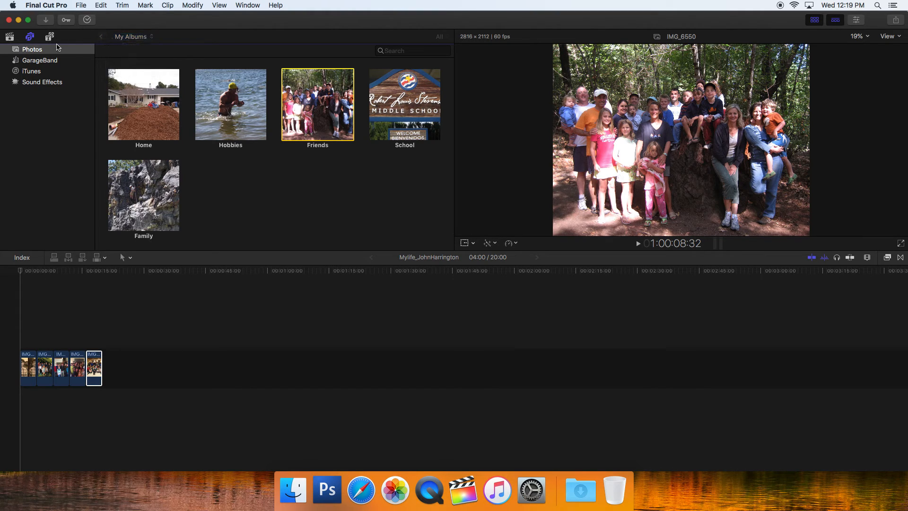
Review the media imported into the My Life event in the library and select its project
left_click(8, 40)
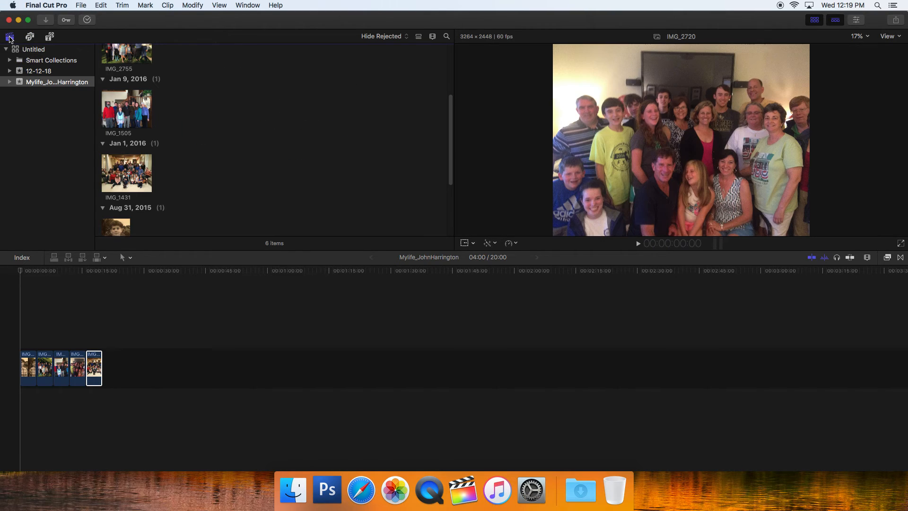
left_click(20, 84)
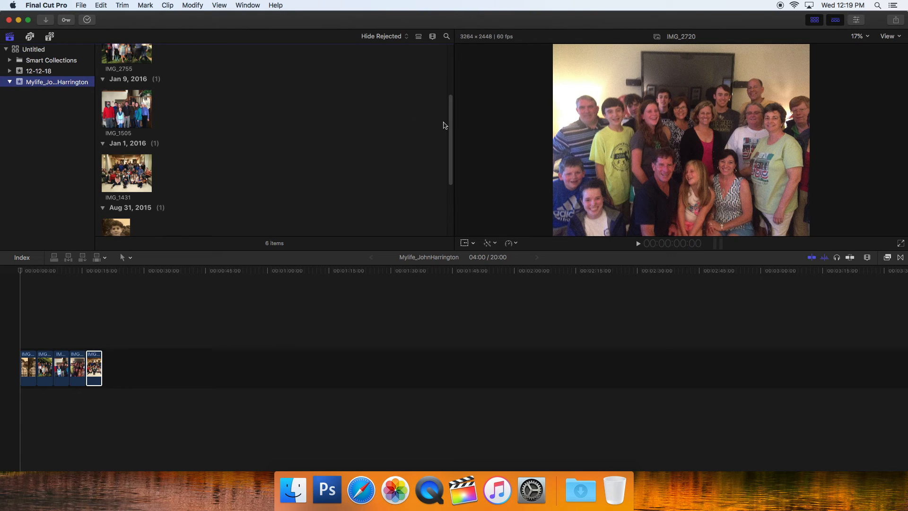
left_click_drag(450, 138, 447, 65)
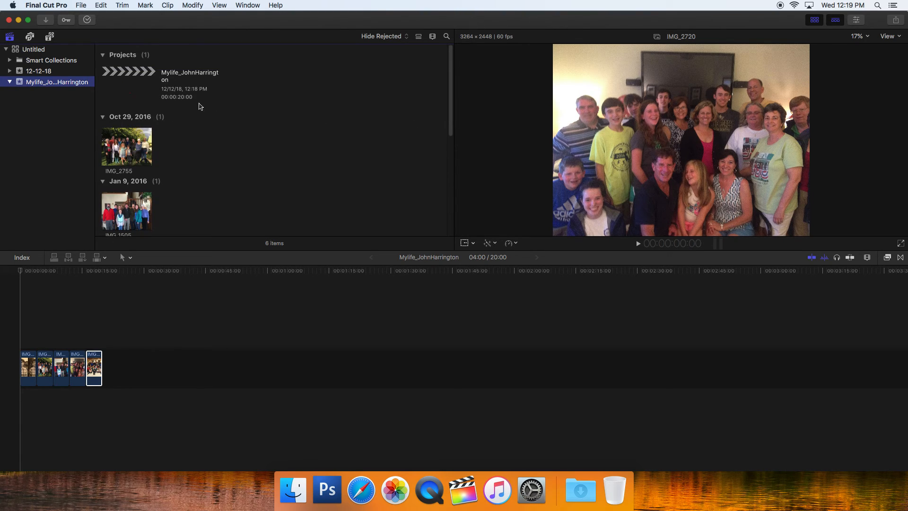
left_click(141, 93)
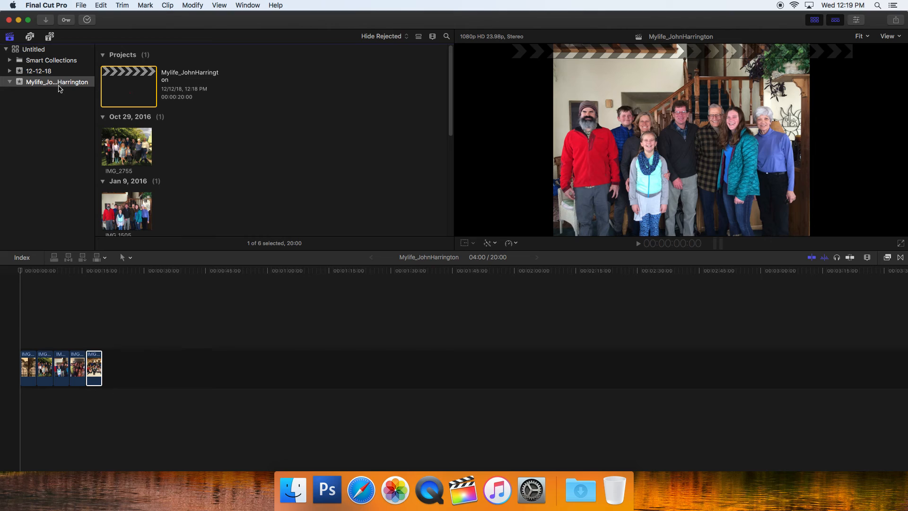